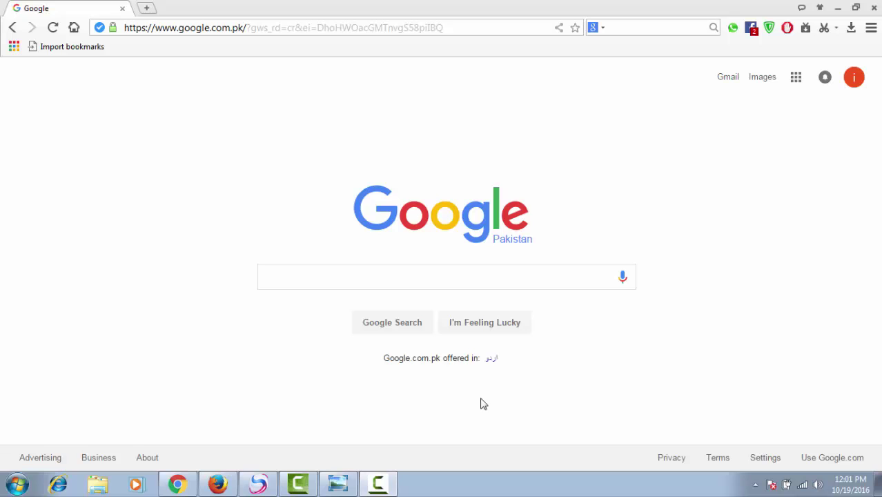
- Search Google for 'facebook' and open the 'Facebook - Log In or Sign Up' result
click(286, 274)
text(fac)
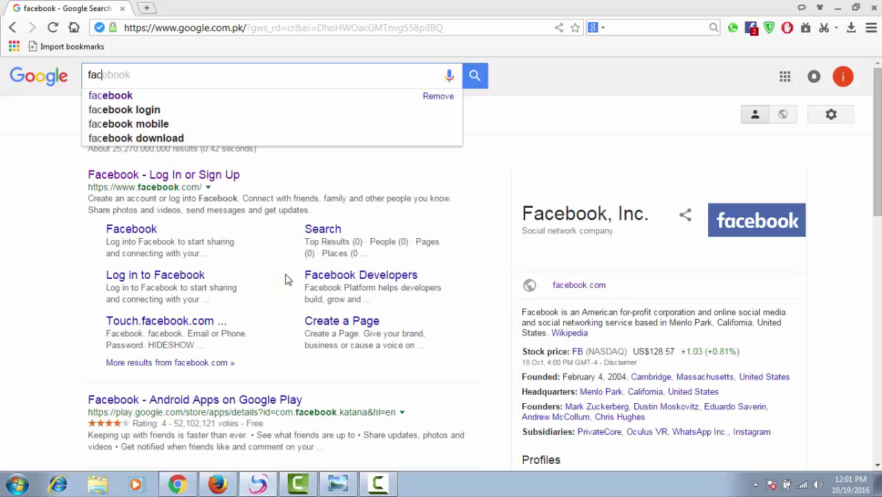
text(ebook)
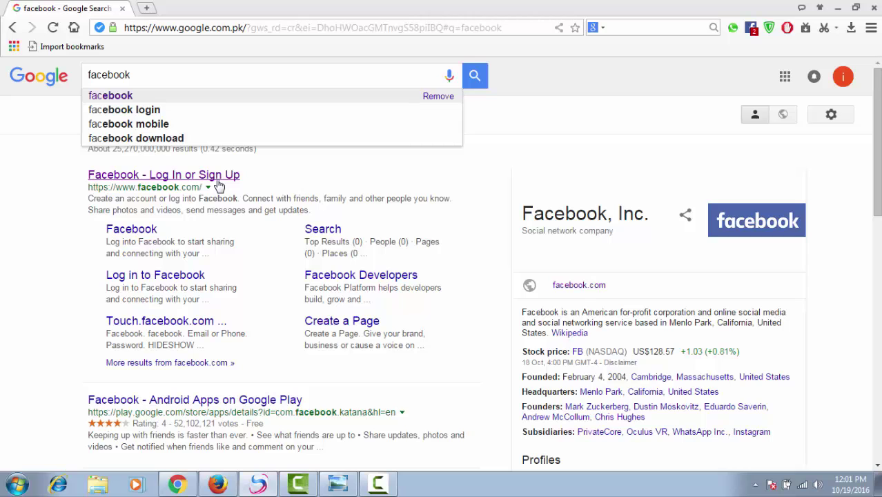
click(218, 180)
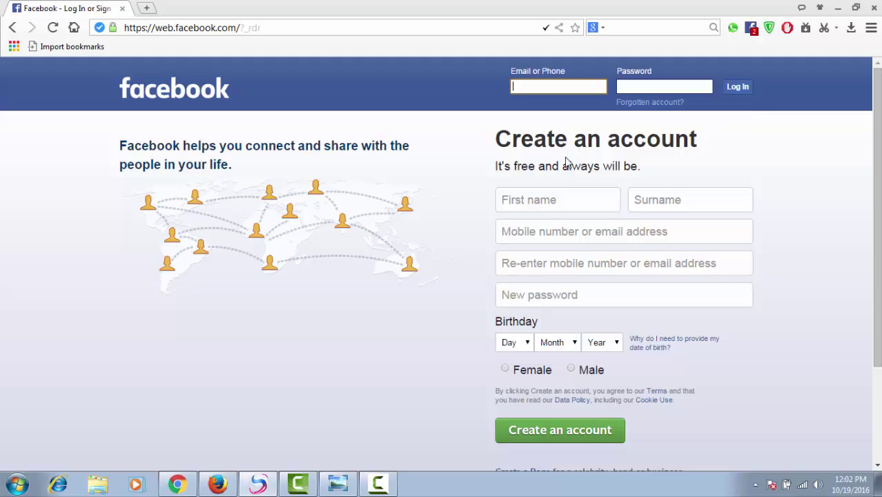
- Enter the new user's first name and surname in the Create an account form
click(552, 201)
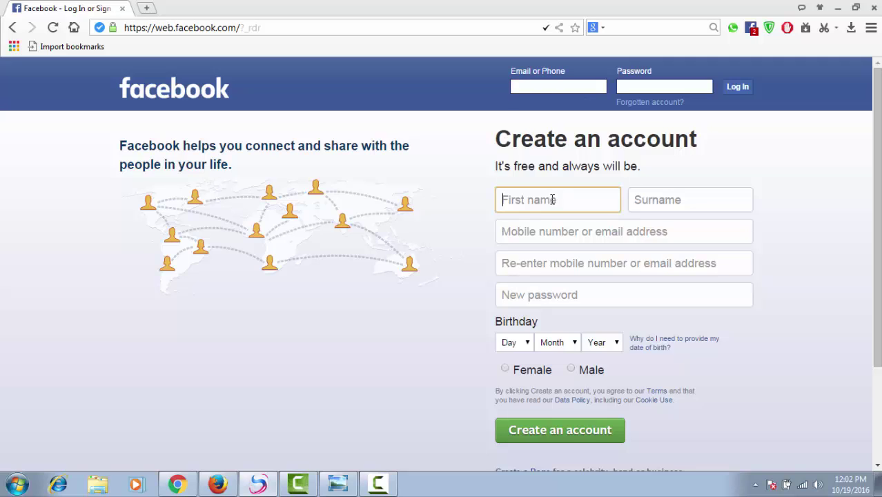
click(686, 198)
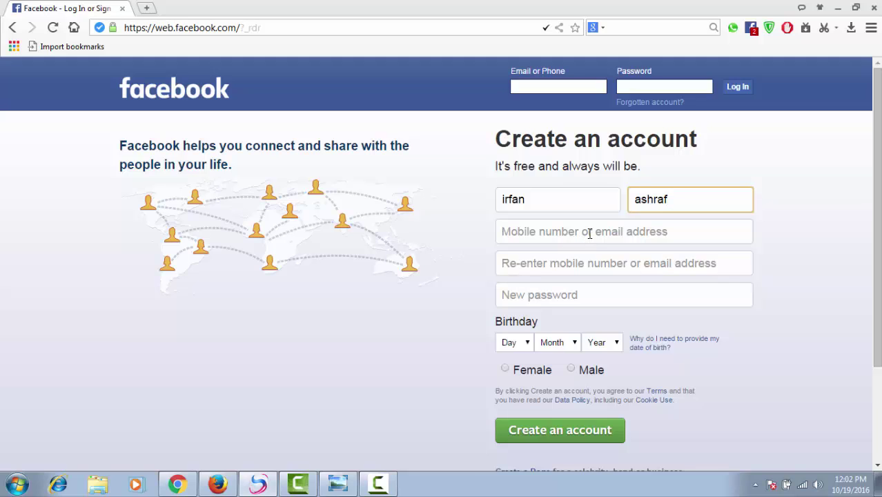
click(590, 232)
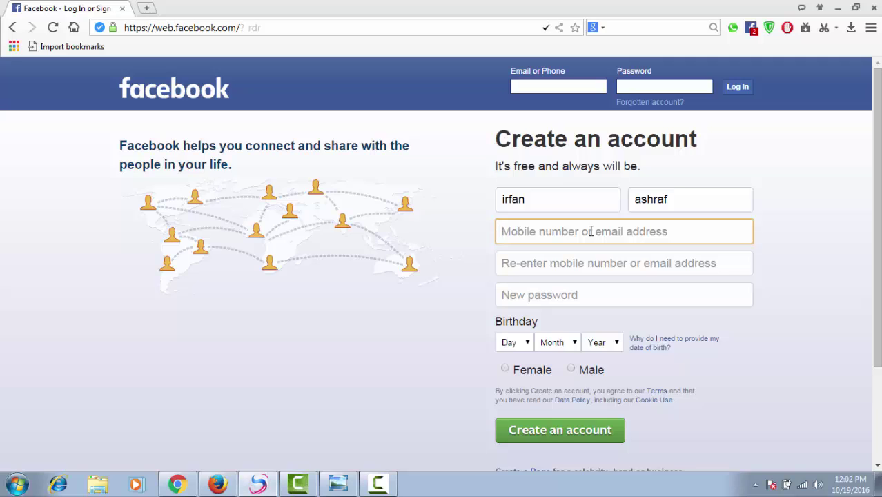
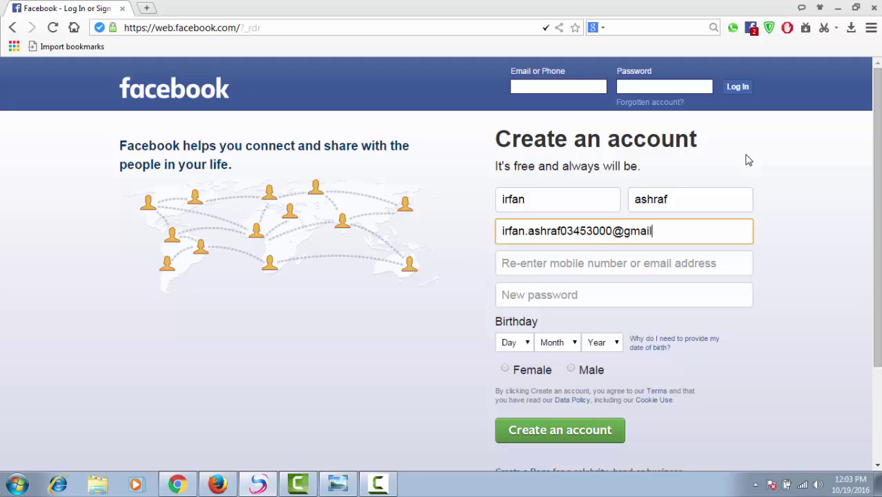
- Enter the Gmail address, copy-paste it into the re-enter email field, and type an eight-digit password
drag(689, 230, 492, 234)
right_click(506, 233)
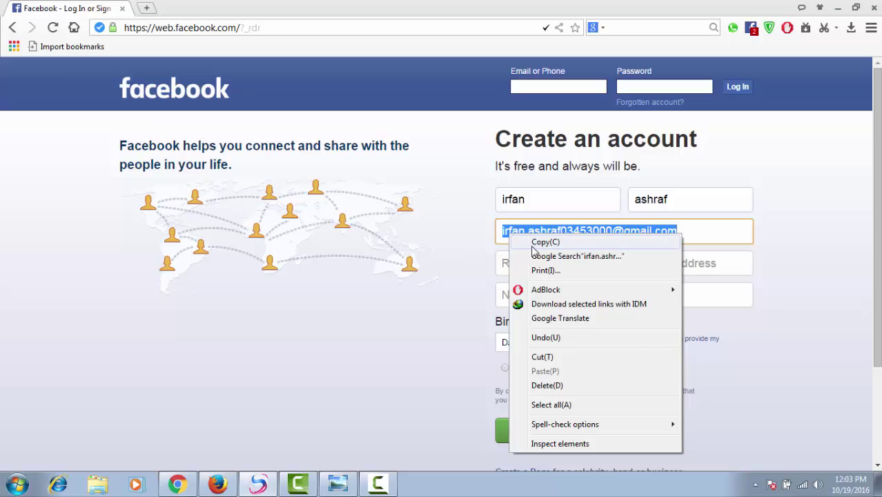
click(530, 241)
right_click(539, 259)
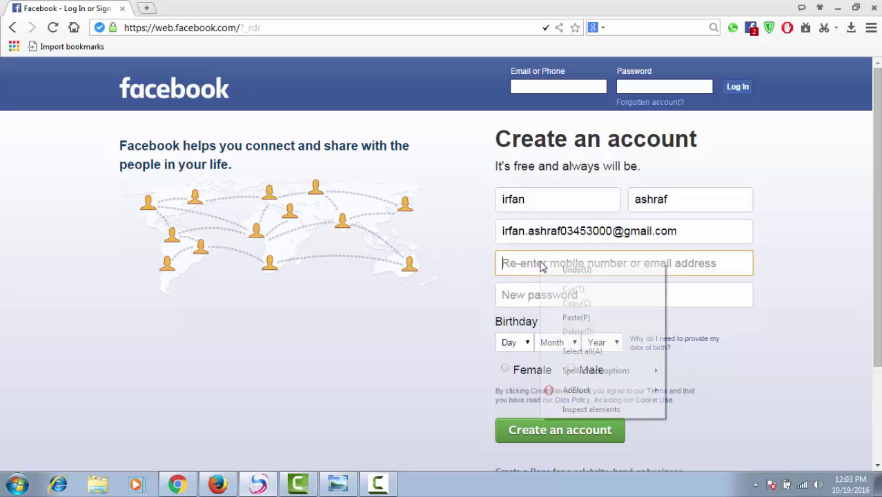
click(571, 316)
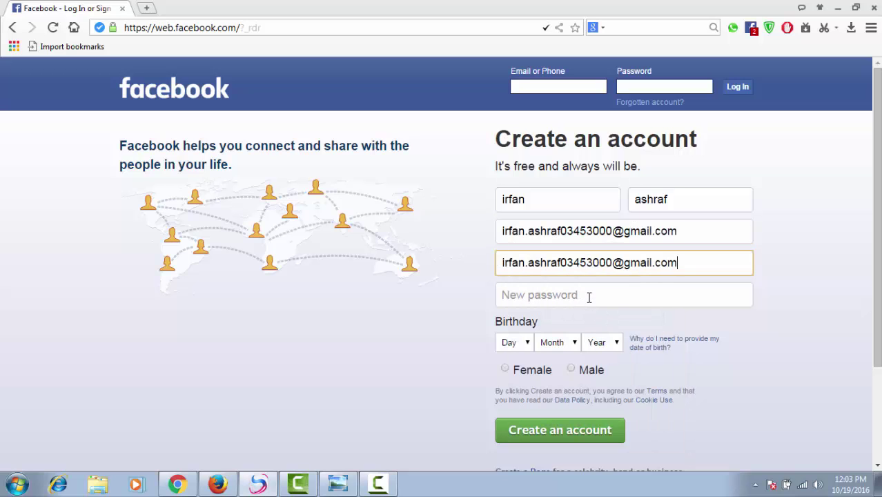
click(589, 297)
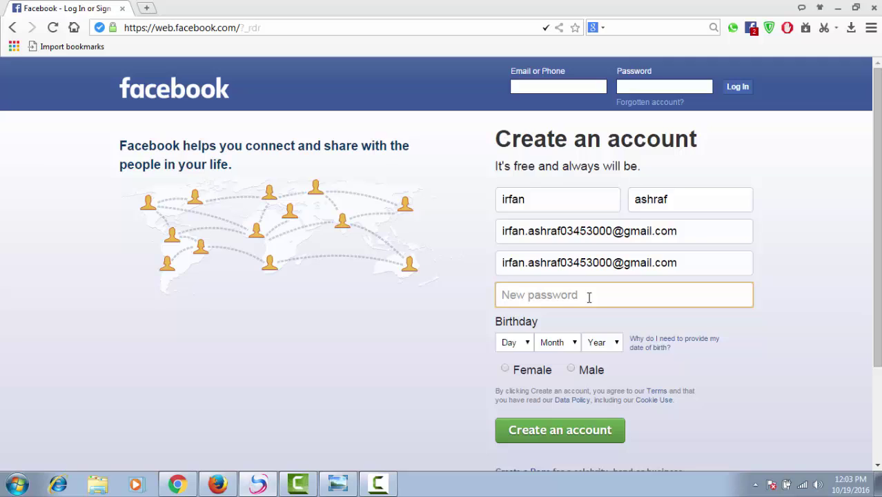
text(12345)
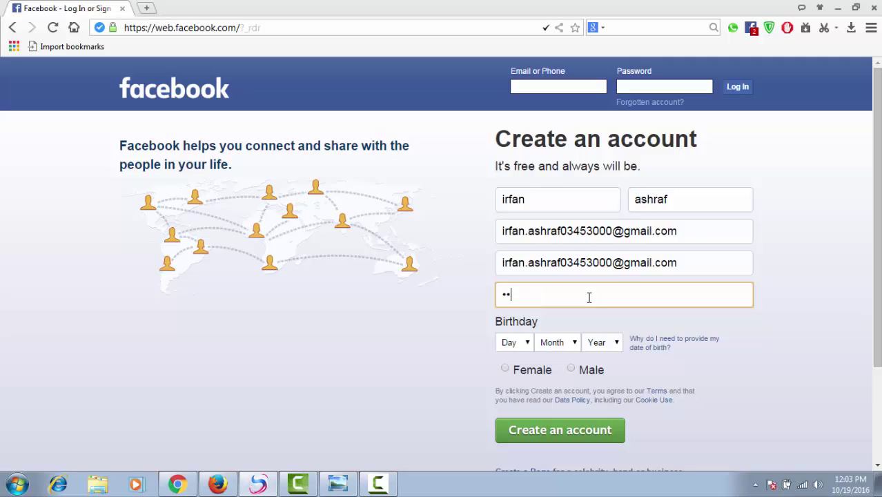
text(678)
- Set birthday to 14 Mar 1988 and gender to Male, then create the account
click(525, 350)
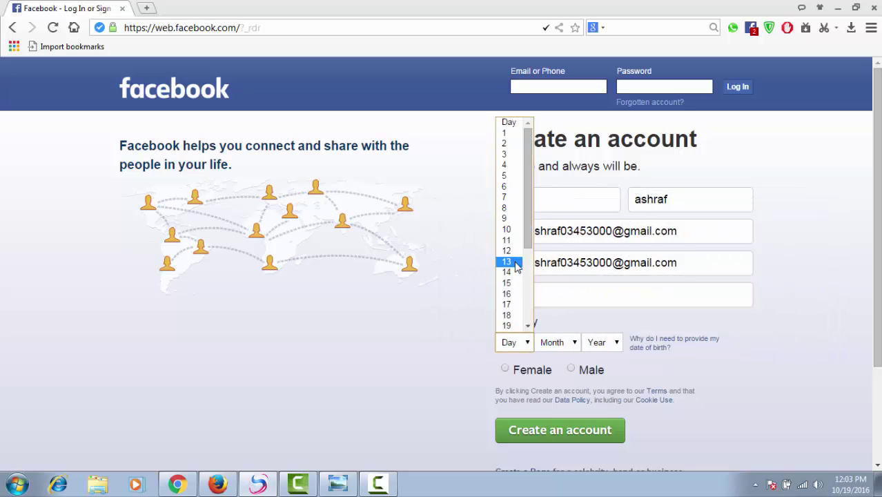
click(514, 272)
click(575, 345)
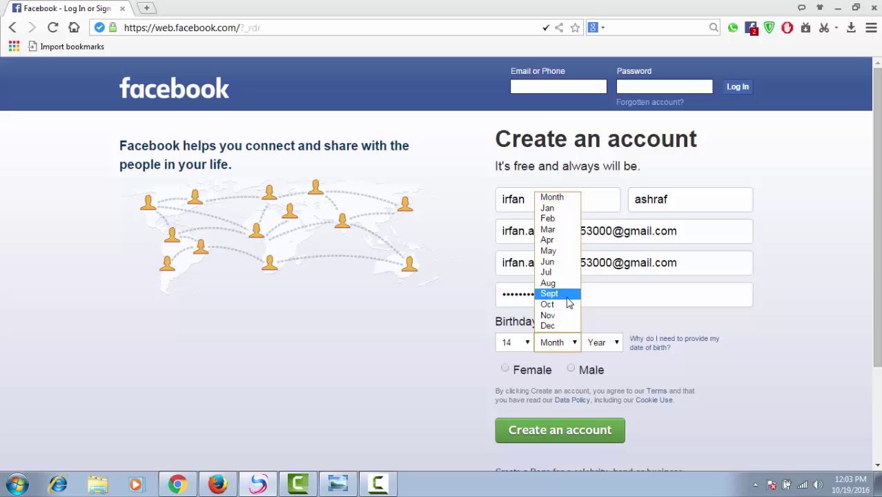
click(562, 229)
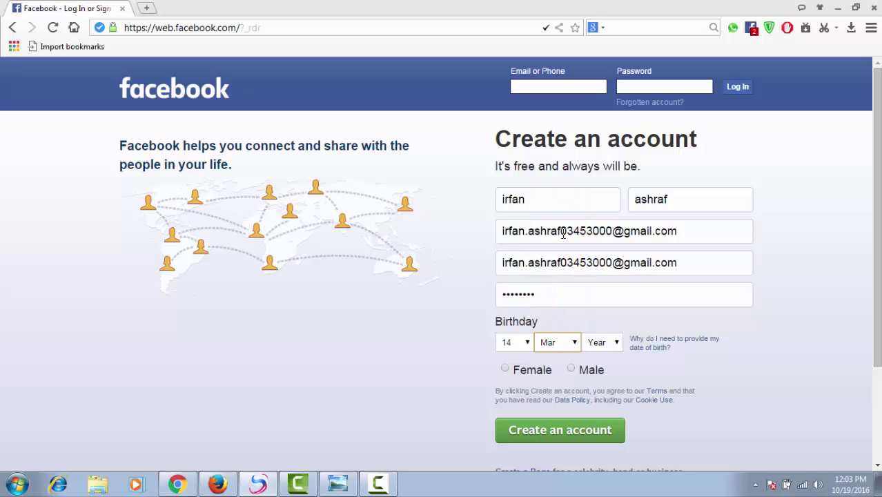
click(616, 342)
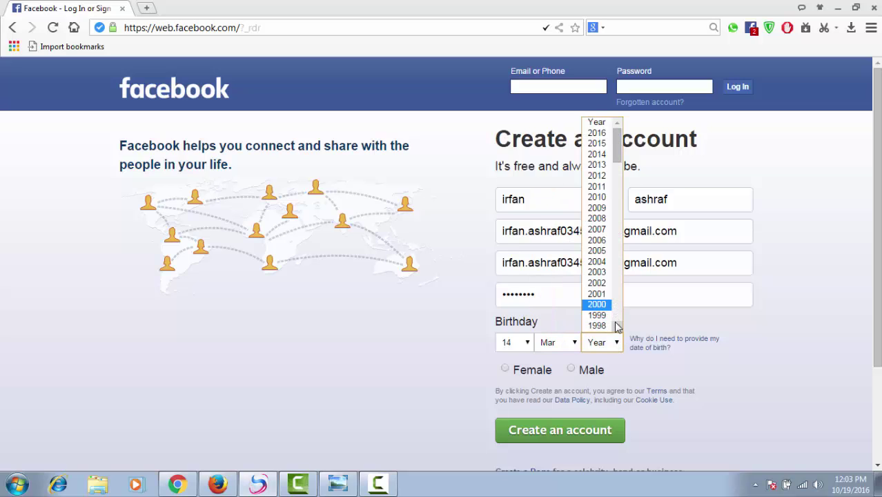
scroll(617, 316, down, 5)
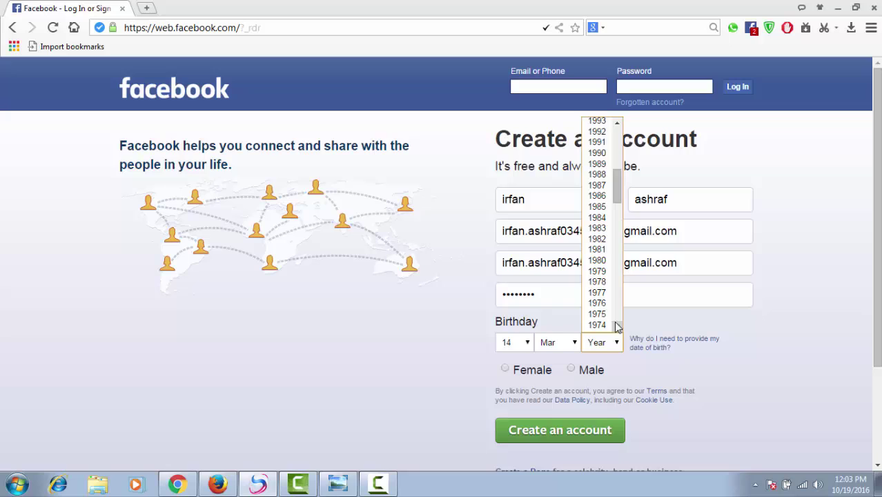
click(608, 174)
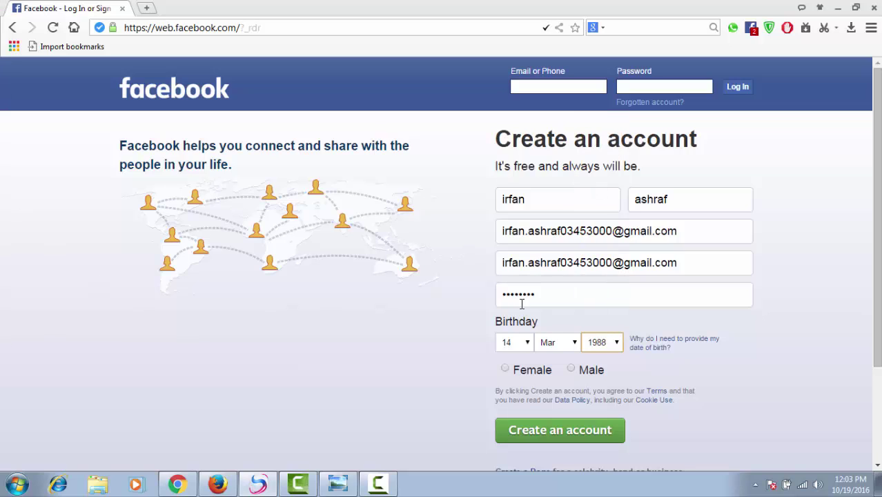
click(572, 373)
click(567, 439)
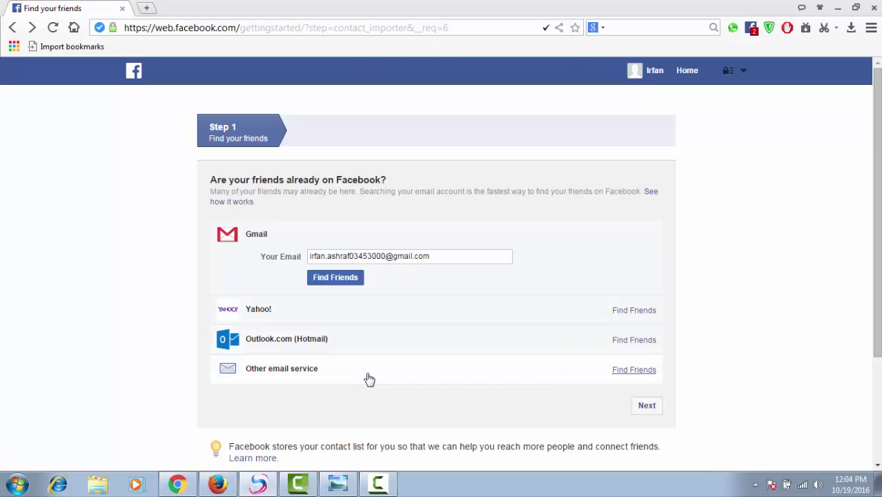
- Skip the Find your friends step to reach the Welcome to Facebook page
click(643, 408)
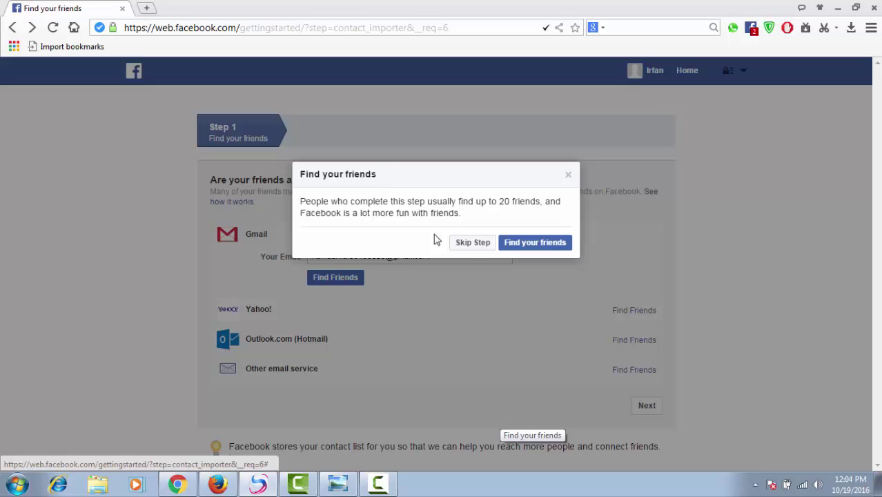
click(475, 249)
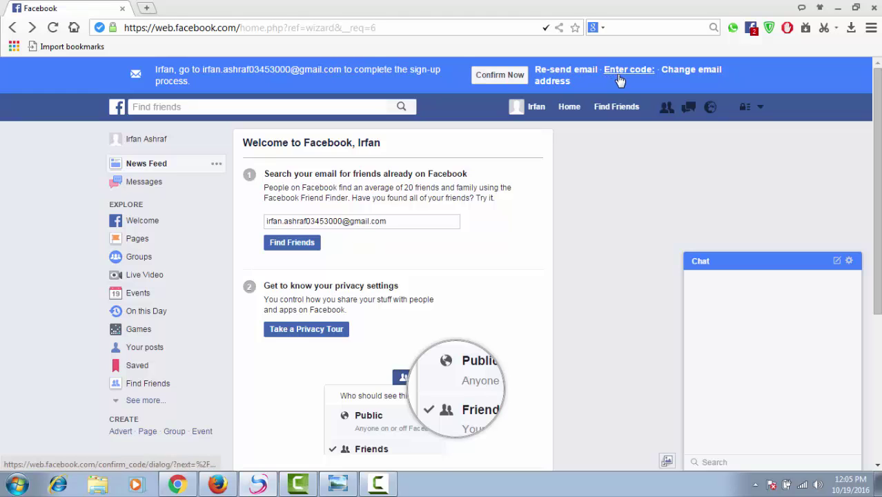
- Open Gmail from the Google home page in a new browser tab
click(146, 8)
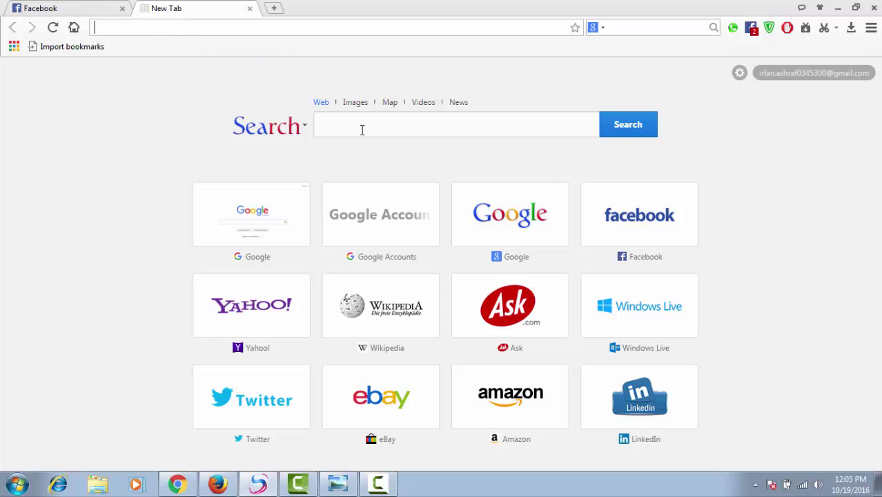
click(488, 236)
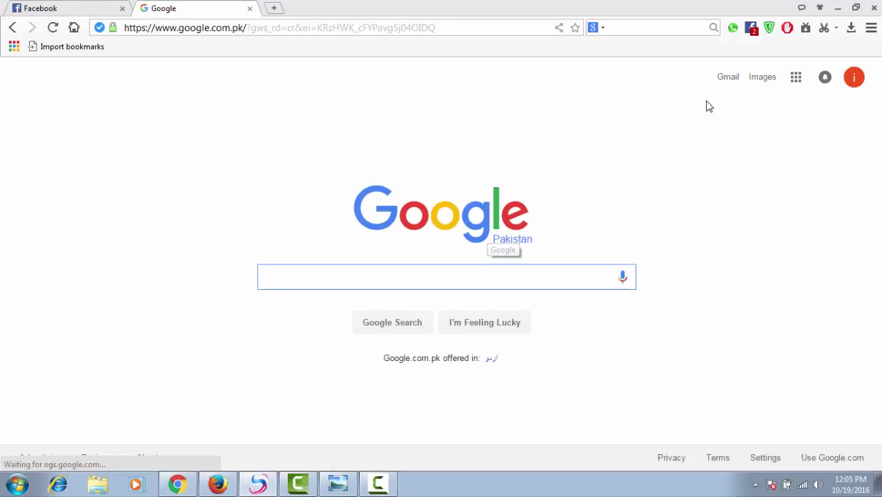
click(726, 77)
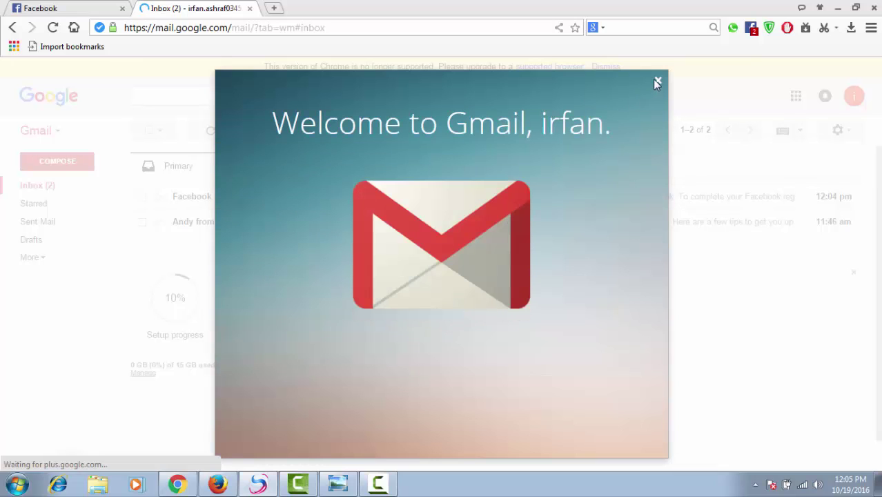
- Dismiss Gmail's welcome panel, open the Facebook email, and choose Confirm Your Account
click(658, 83)
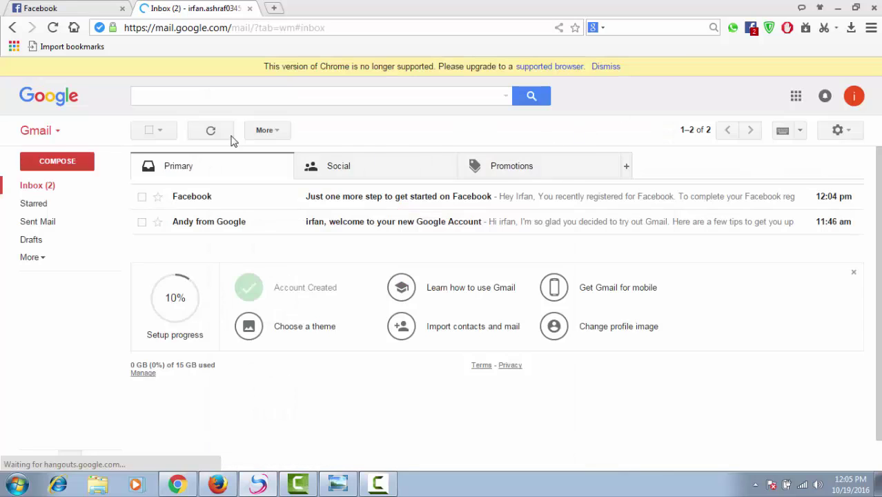
click(445, 199)
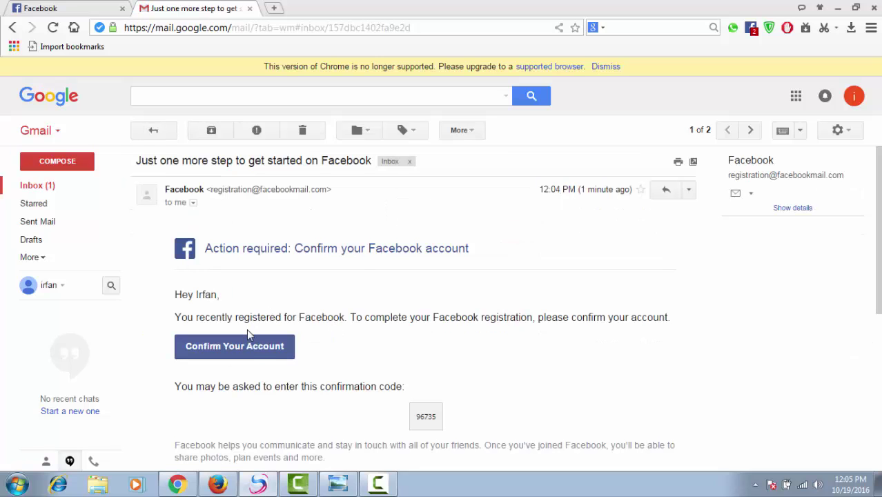
click(261, 354)
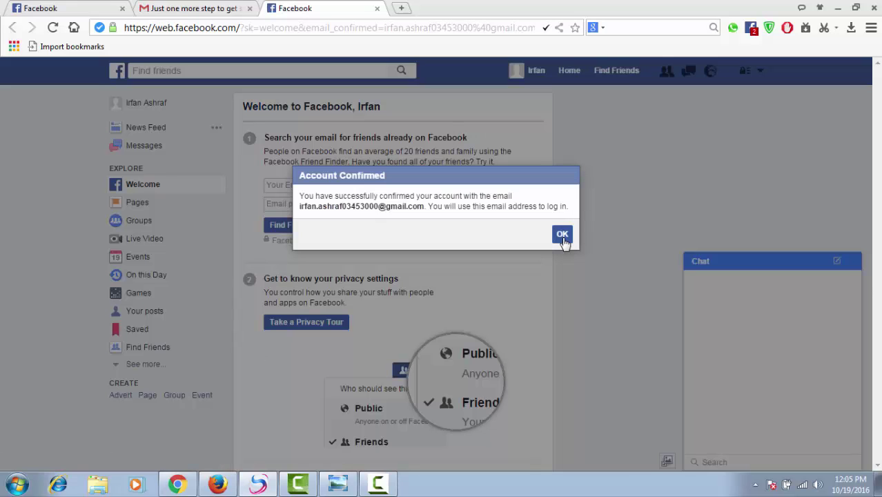
- Dismiss the Account Confirmed and phone-number prompts, then switch to the Chrome window
click(563, 235)
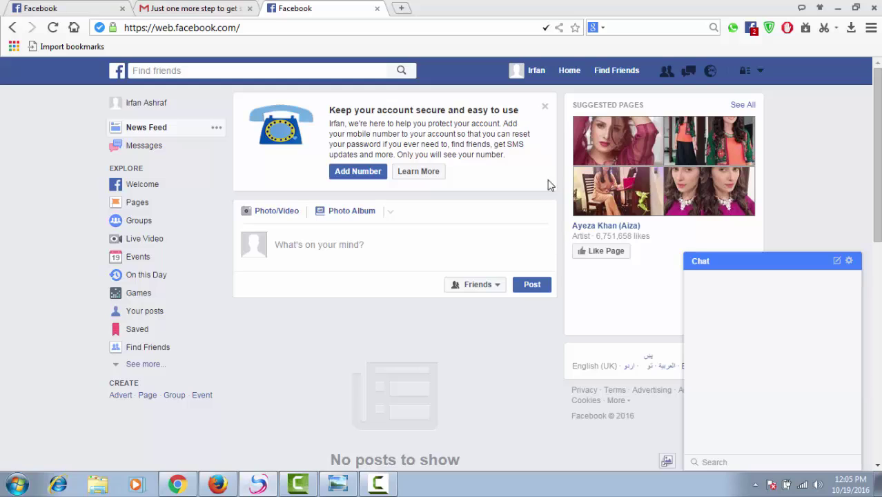
click(545, 107)
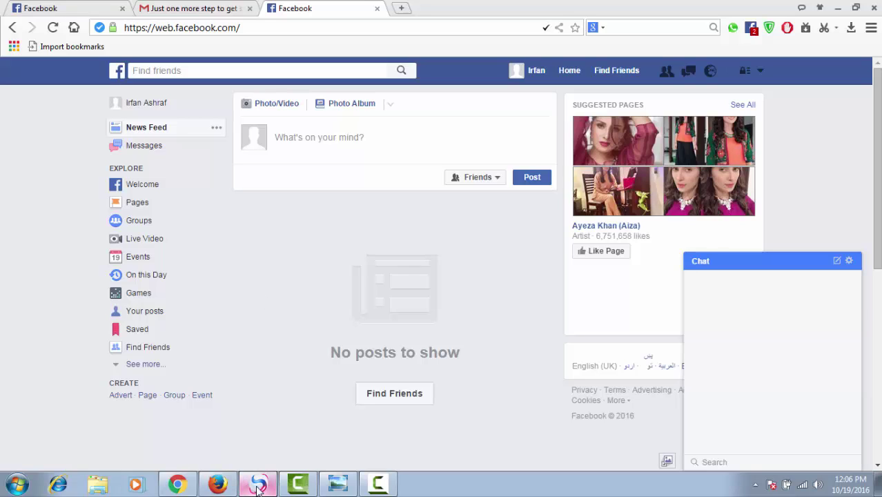
mouse_move(259, 488)
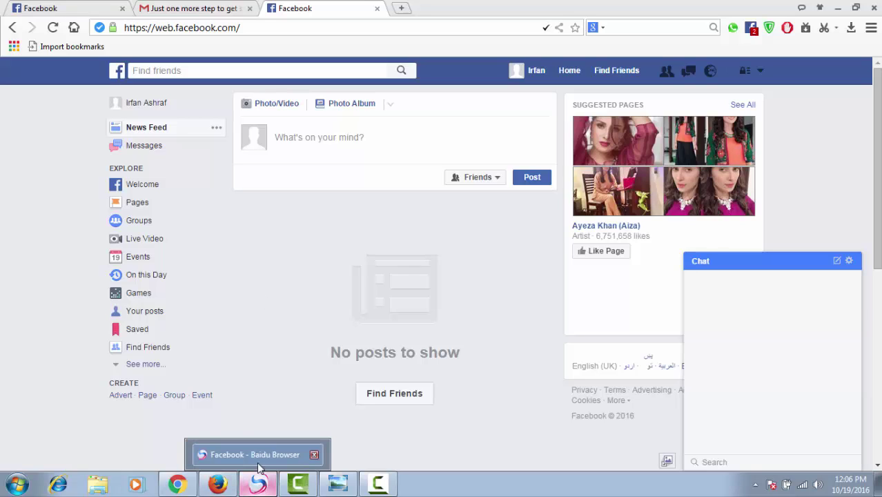
click(181, 485)
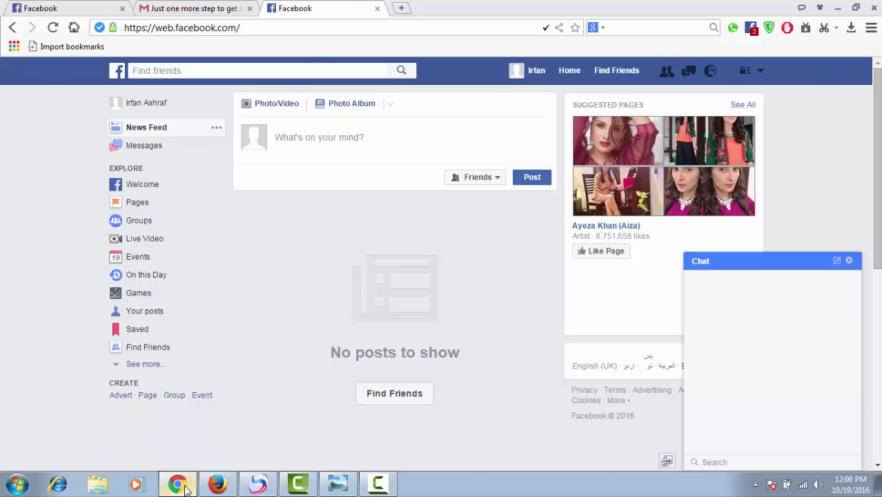